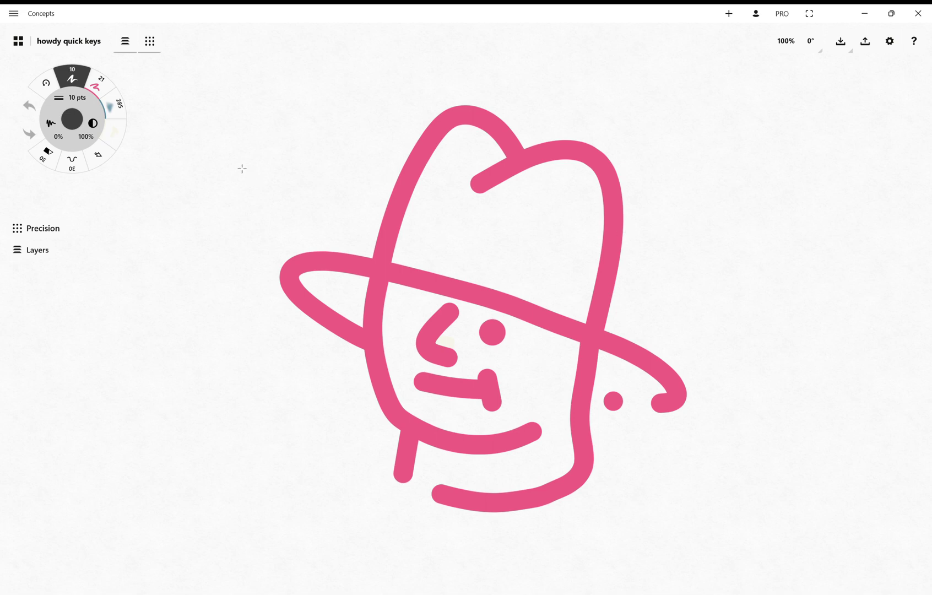
Step: Open the brushes and tools library from the brush slot on the tool wheel
{"action": "left_click", "coordinate": [80, 80]}
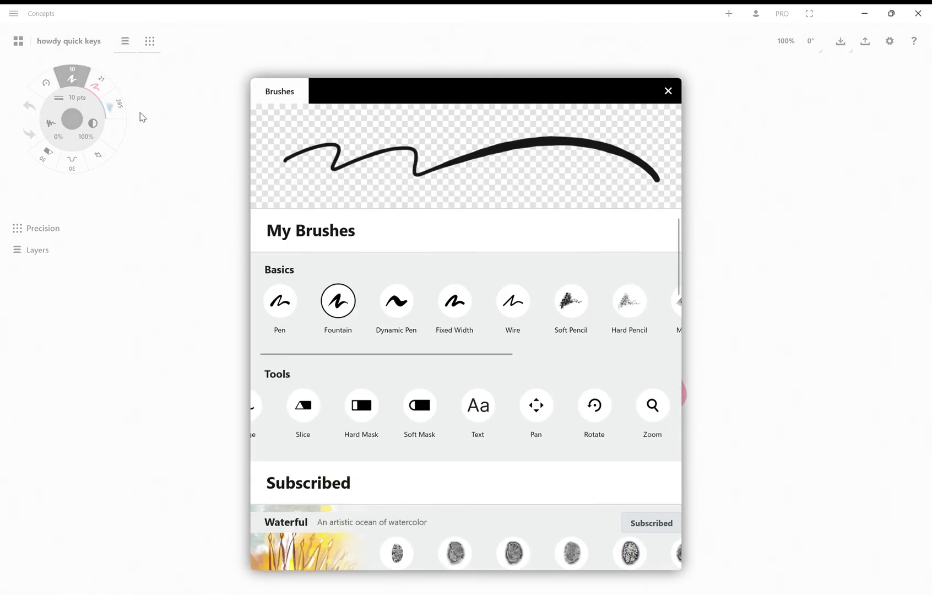
Step: Pick Zoom from the library's Tools row so the panel closes
{"action": "left_click", "coordinate": [652, 405]}
{"action": "left_click", "coordinate": [706, 396]}
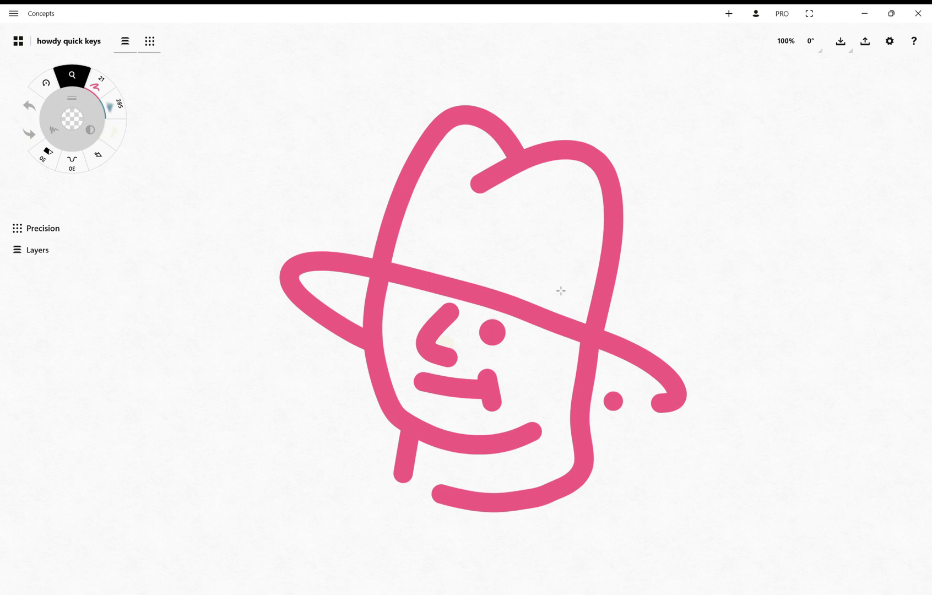
{"action": "scroll", "coordinate": [556, 289], "scroll_direction": "up", "scroll_amount": 5}
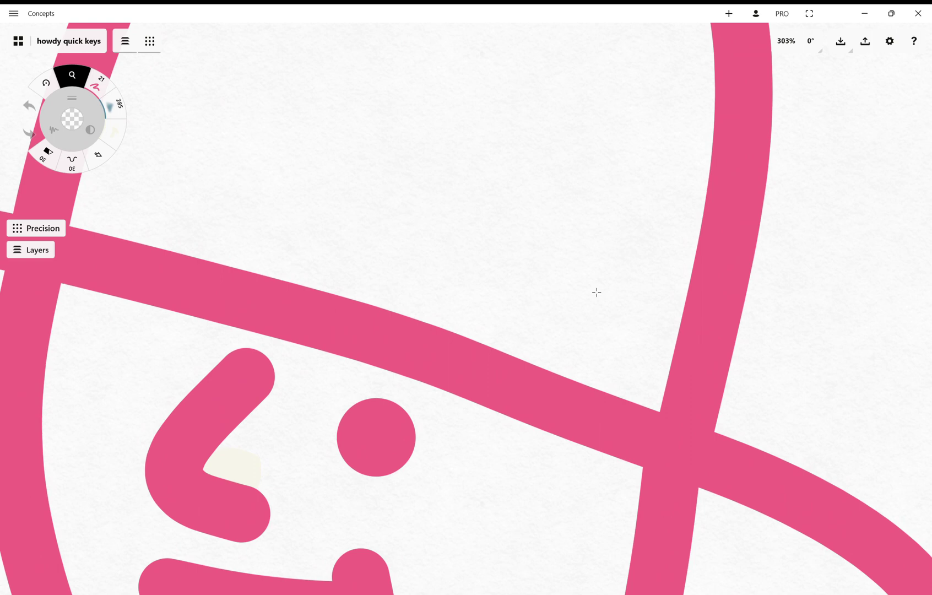
{"action": "scroll", "coordinate": [596, 292], "scroll_direction": "down", "scroll_amount": 6}
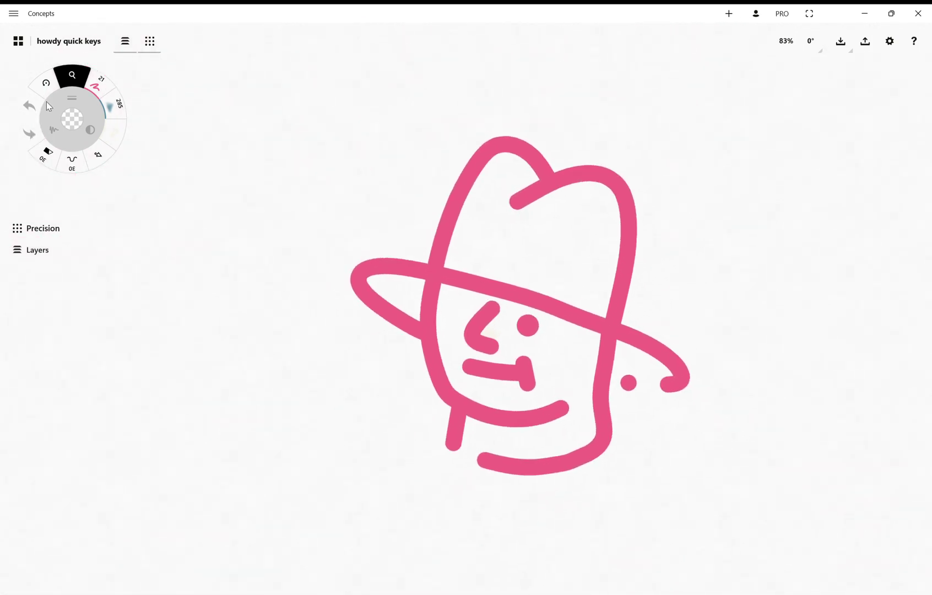
Step: Rotate the canvas slightly with the Rotate tool, then return to the pink 21 pt pen
{"action": "left_click", "coordinate": [47, 83]}
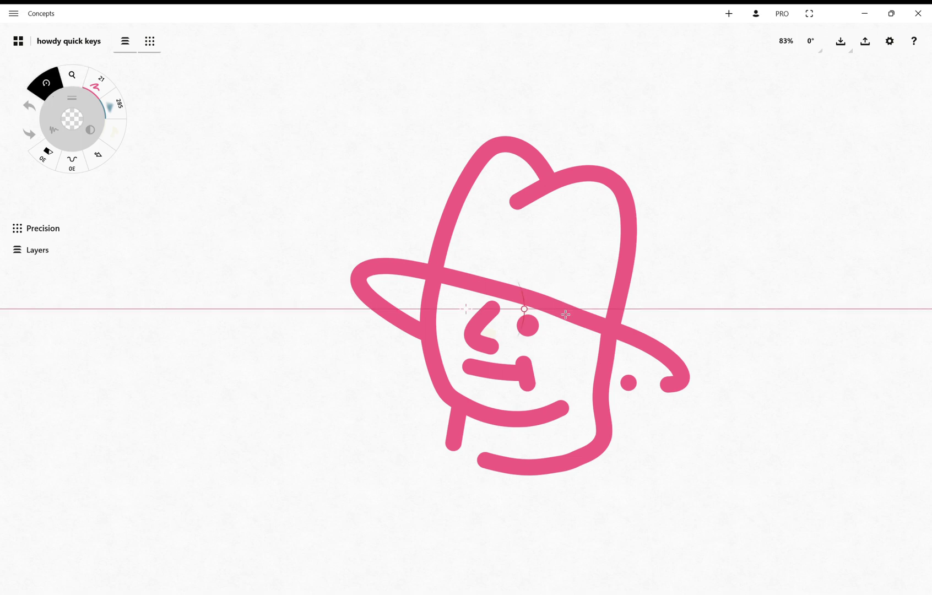
{"action": "mouse_move", "coordinate": [563, 309]}
{"action": "left_mouse_down"}
{"action": "mouse_move", "coordinate": [509, 373]}
{"action": "mouse_move", "coordinate": [542, 309]}
{"action": "left_mouse_up"}
{"action": "left_click", "coordinate": [100, 84]}
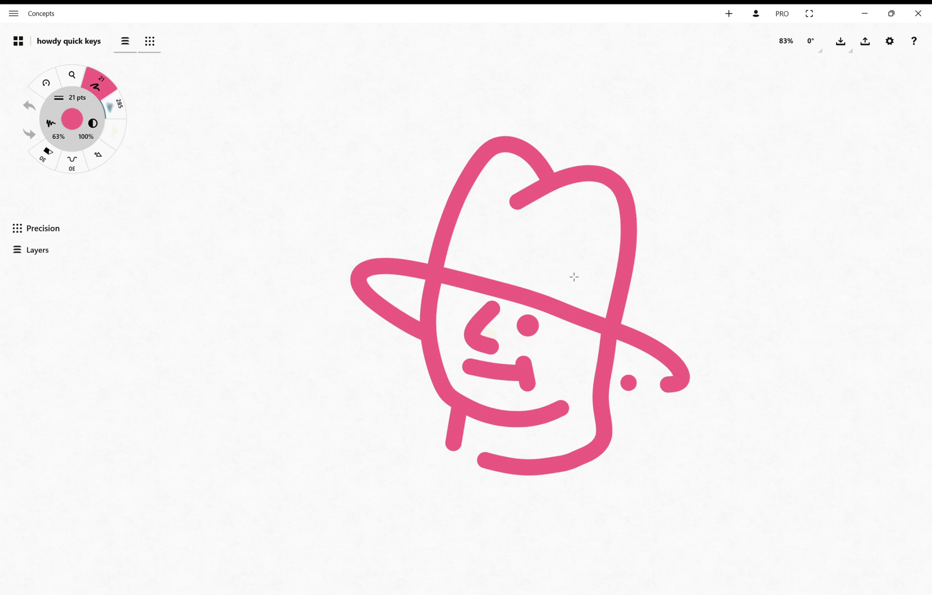
Step: Pan the cowboy drawing up-left with two spacebar drags, then return to the pink pen
{"action": "key", "text": "space"}
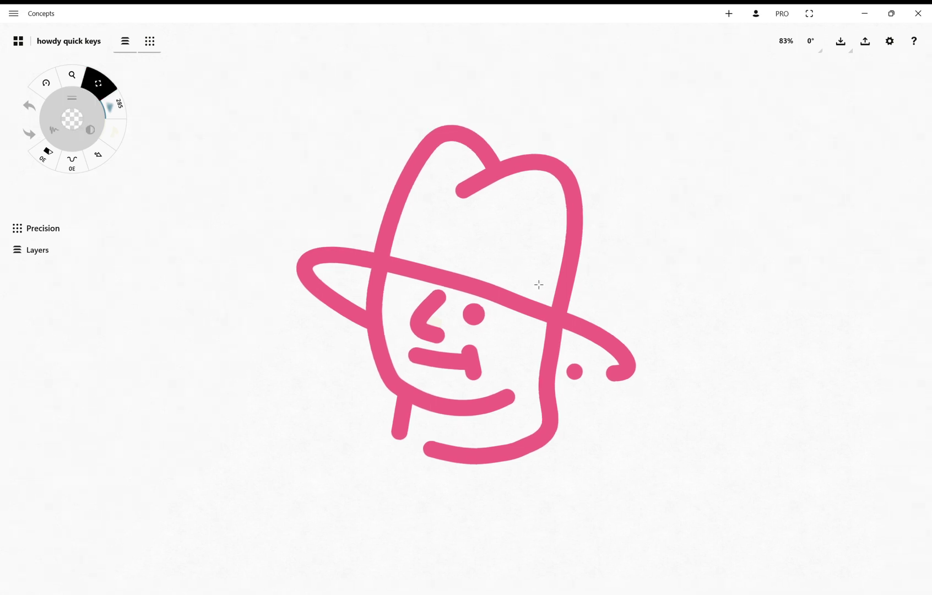
{"action": "mouse_move", "coordinate": [602, 297]}
{"action": "left_mouse_down"}
{"action": "mouse_move", "coordinate": [457, 231]}
{"action": "mouse_move", "coordinate": [502, 266]}
{"action": "left_mouse_up"}
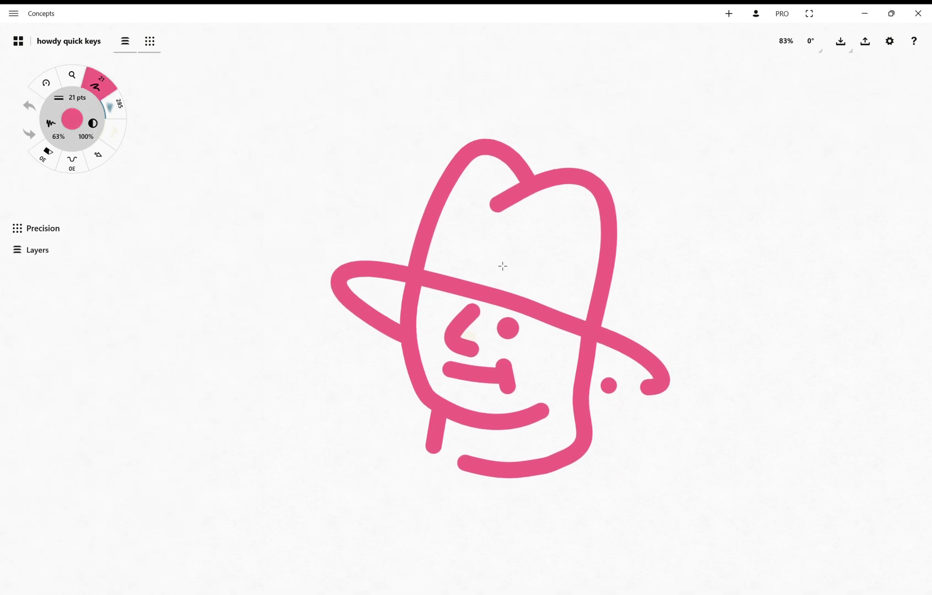
{"action": "key", "text": "space"}
{"action": "mouse_move", "coordinate": [510, 273]}
{"action": "left_mouse_down"}
{"action": "mouse_move", "coordinate": [440, 259]}
{"action": "mouse_move", "coordinate": [434, 286]}
{"action": "mouse_move", "coordinate": [452, 324]}
{"action": "left_mouse_up"}
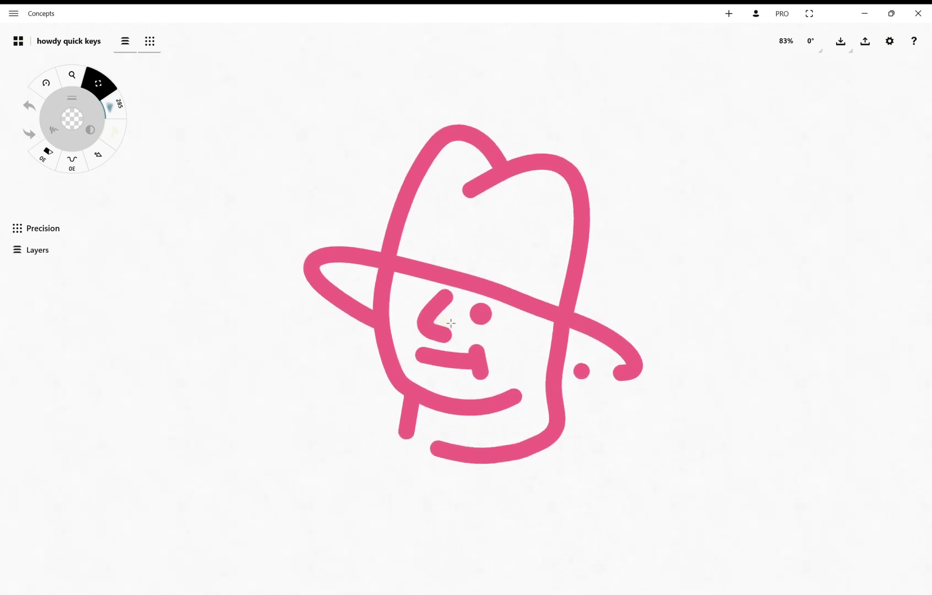
{"action": "key", "text": "1"}
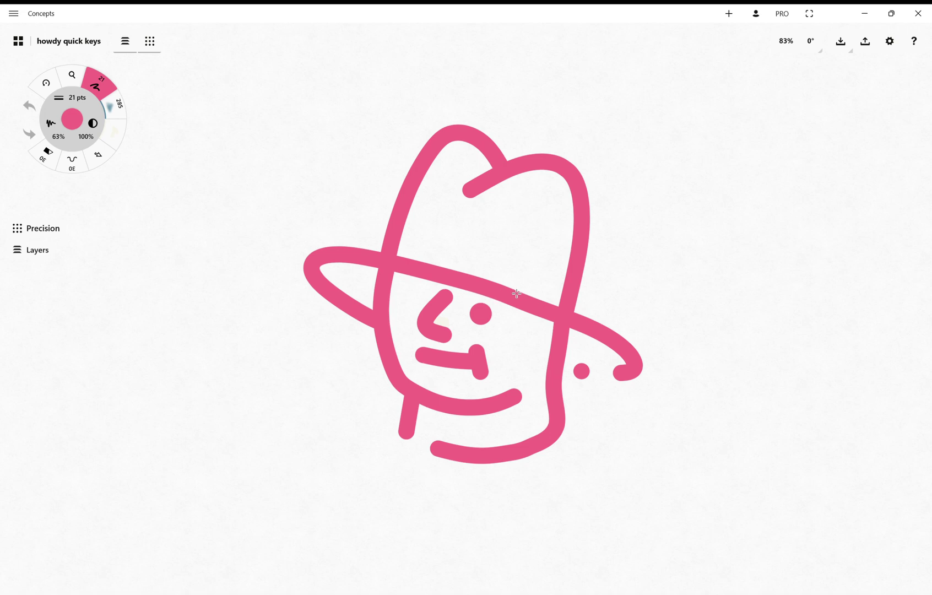
{"action": "left_click_drag", "start_coordinate": [523, 276], "coordinate": [540, 277]}
{"action": "mouse_move", "coordinate": [558, 275]}
{"action": "left_mouse_down"}
{"action": "mouse_move", "coordinate": [521, 311]}
{"action": "mouse_move", "coordinate": [523, 300]}
{"action": "left_mouse_up"}
Step: Zoom in around the cowboy's face with the Z quick key, then select everything with Ctrl+A
{"action": "key", "text": "z"}
{"action": "left_click_drag", "start_coordinate": [527, 317], "coordinate": [559, 306]}
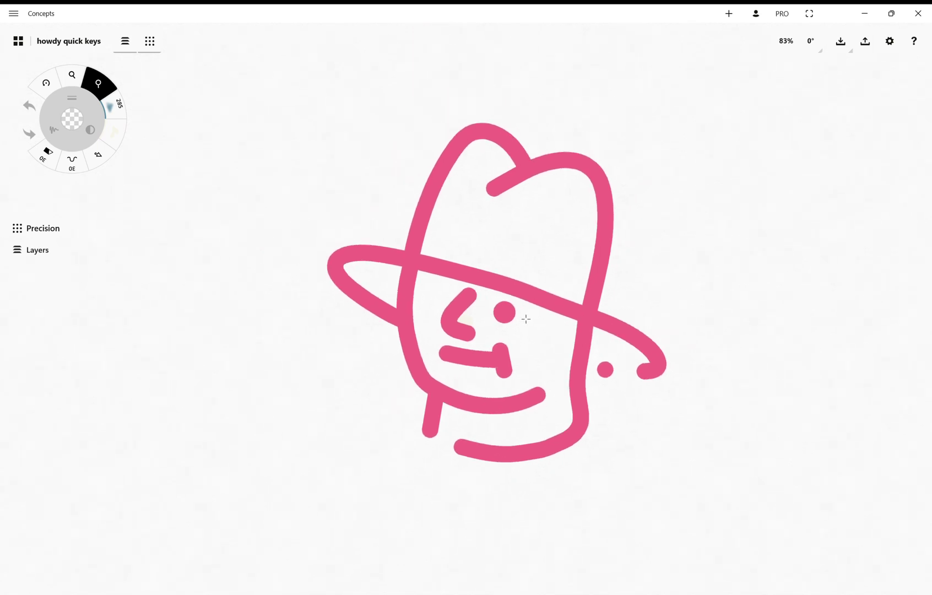
{"action": "key", "text": "b"}
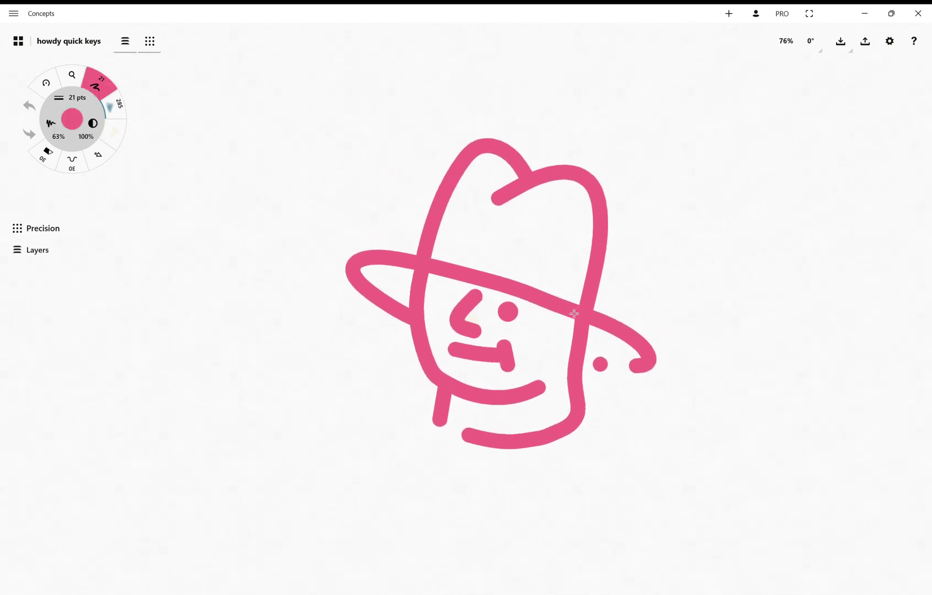
{"action": "key", "text": "z"}
{"action": "mouse_move", "coordinate": [558, 314]}
{"action": "left_mouse_down"}
{"action": "mouse_move", "coordinate": [588, 314]}
{"action": "mouse_move", "coordinate": [566, 321]}
{"action": "left_mouse_up"}
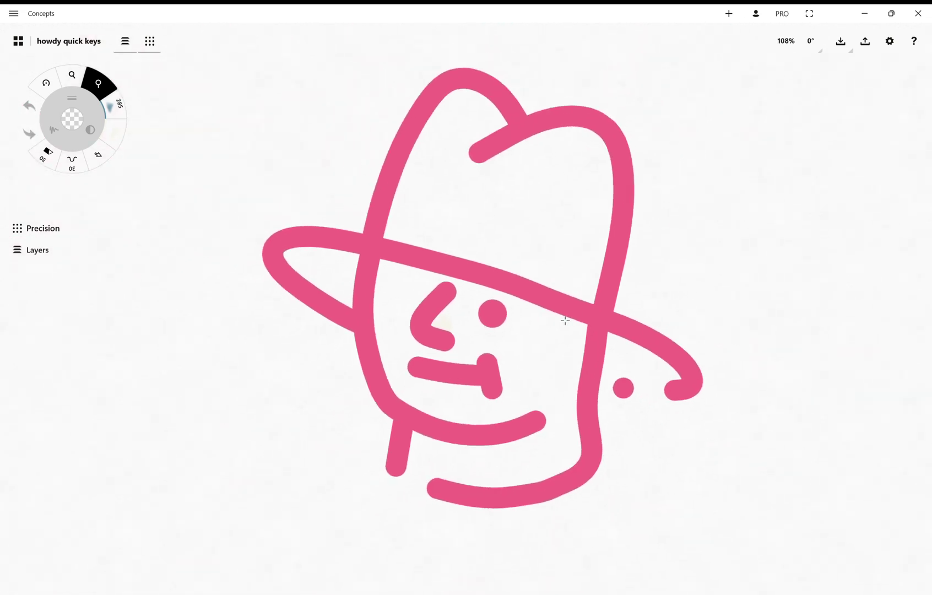
{"action": "key", "text": "b"}
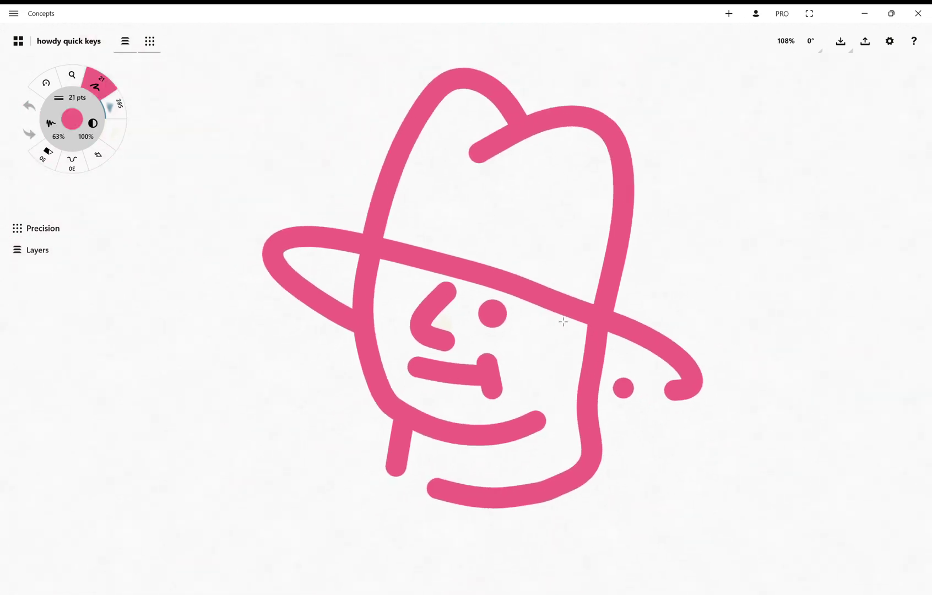
{"action": "key", "text": "ctrl+a"}
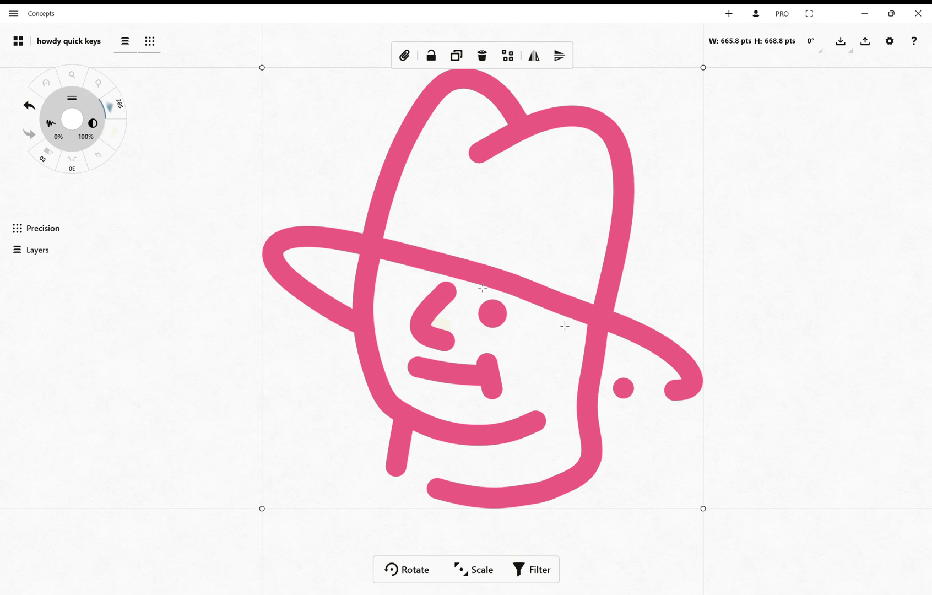
{"action": "scroll", "coordinate": [569, 325], "scroll_direction": "up", "scroll_amount": 5}
{"action": "scroll", "coordinate": [575, 323], "scroll_direction": "down", "scroll_amount": 5}
{"action": "scroll", "coordinate": [571, 325], "scroll_direction": "up", "scroll_amount": 3}
{"action": "scroll", "coordinate": [570, 328], "scroll_direction": "up", "scroll_amount": 4}
{"action": "scroll", "coordinate": [566, 329], "scroll_direction": "down", "scroll_amount": 5}
{"action": "scroll", "coordinate": [565, 329], "scroll_direction": "down", "scroll_amount": 1}
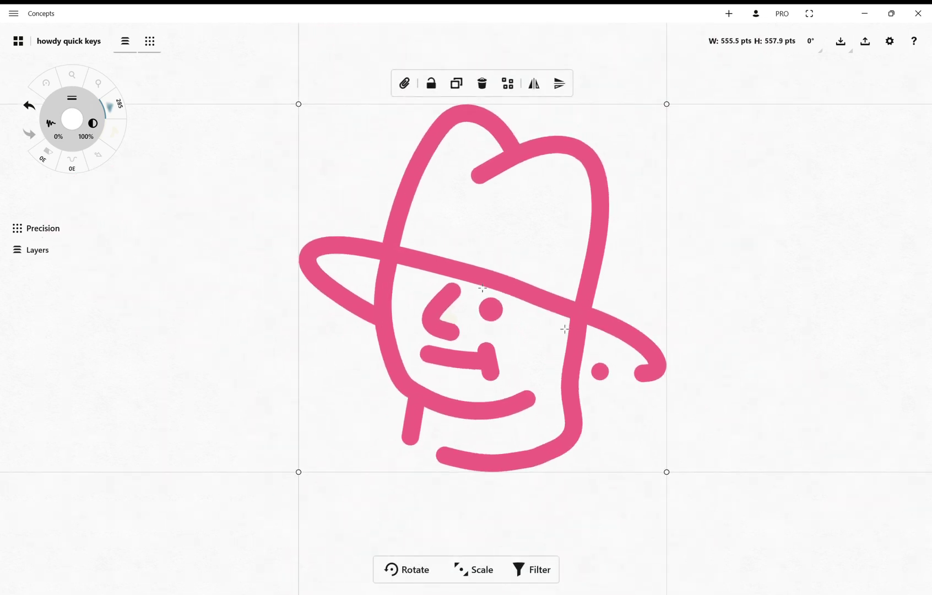
Step: Tilt the selected cowboy drawing slightly, then release the selection back to the pink pen
{"action": "key", "text": "1"}
{"action": "mouse_move", "coordinate": [597, 311]}
{"action": "left_mouse_down"}
{"action": "mouse_move", "coordinate": [482, 287]}
{"action": "mouse_move", "coordinate": [609, 316]}
{"action": "left_mouse_up"}
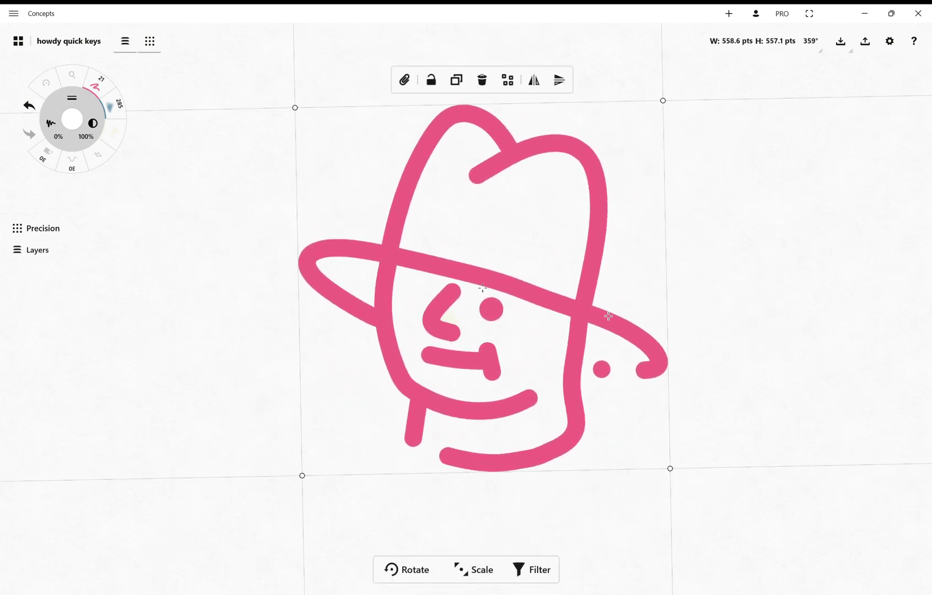
{"action": "left_click", "coordinate": [772, 320]}
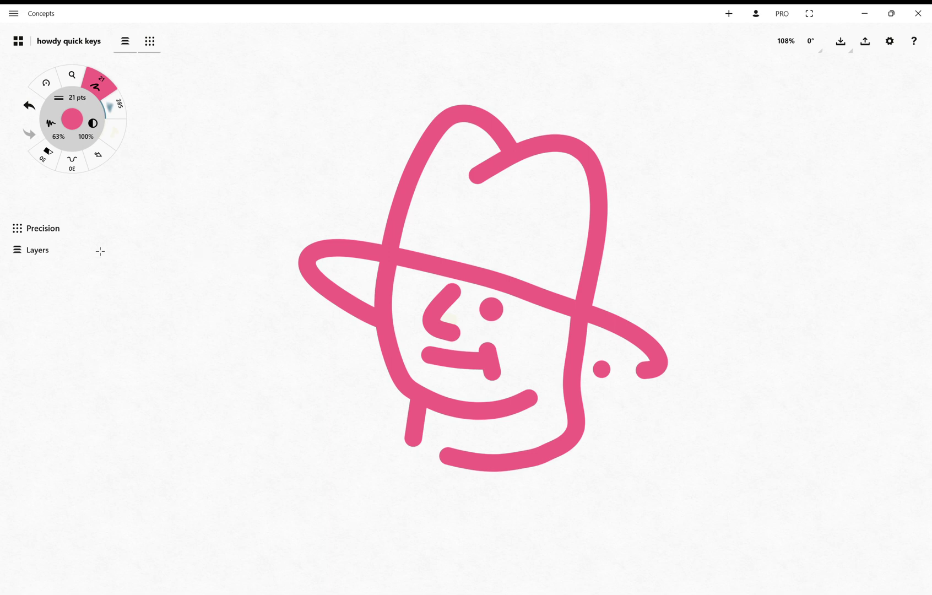
Step: Enable the rectangle guide in Precision and move it left of the cowboy
{"action": "left_click", "coordinate": [43, 227]}
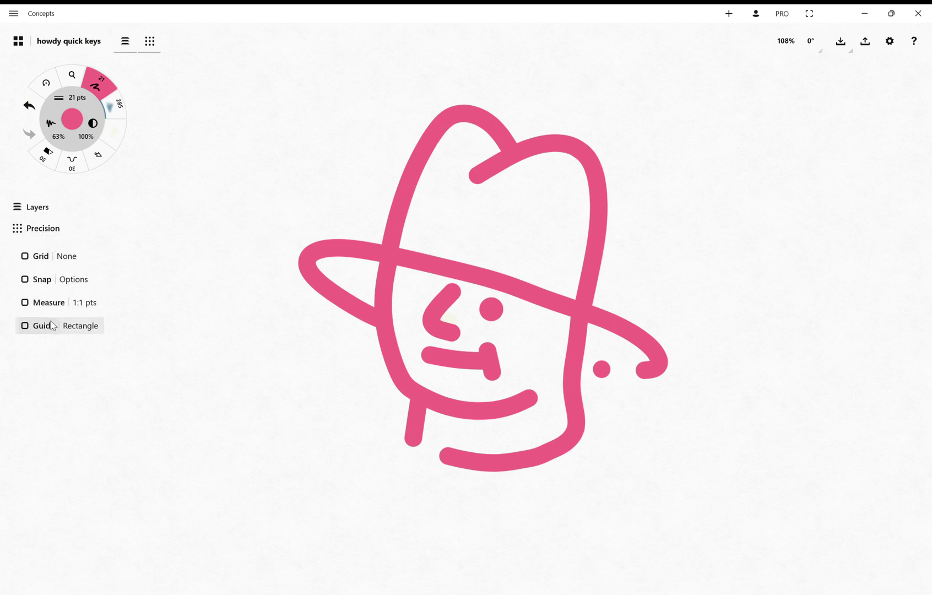
{"action": "left_click", "coordinate": [25, 325]}
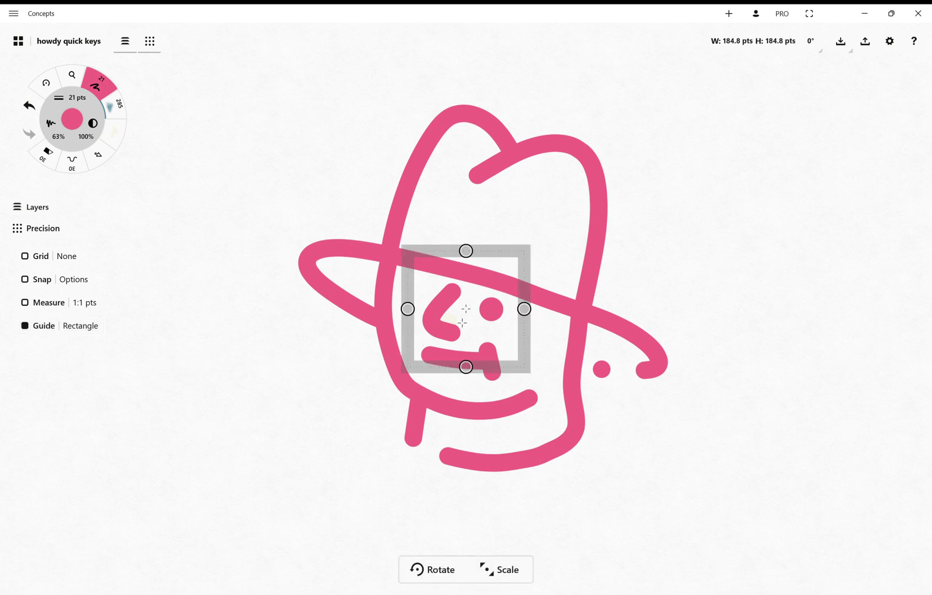
{"action": "left_click_drag", "start_coordinate": [476, 316], "coordinate": [258, 390]}
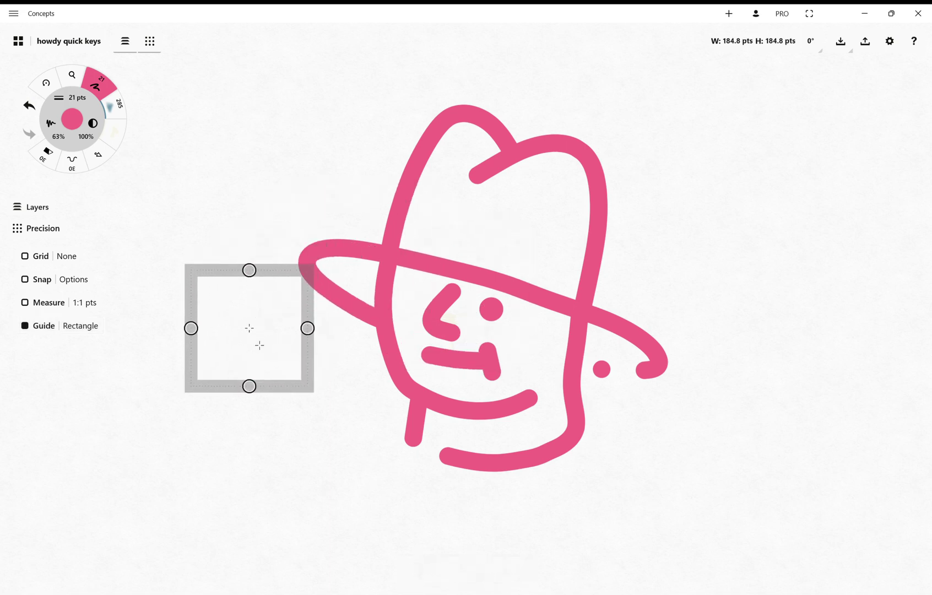
Step: Resize the guide, trace a pink square about 206 pts wide, and turn the guide off
{"action": "key", "text": "s"}
{"action": "scroll", "coordinate": [351, 413], "scroll_direction": "up", "scroll_amount": 5}
{"action": "scroll", "coordinate": [351, 413], "scroll_direction": "down", "scroll_amount": 4}
{"action": "scroll", "coordinate": [358, 411], "scroll_direction": "down", "scroll_amount": 1}
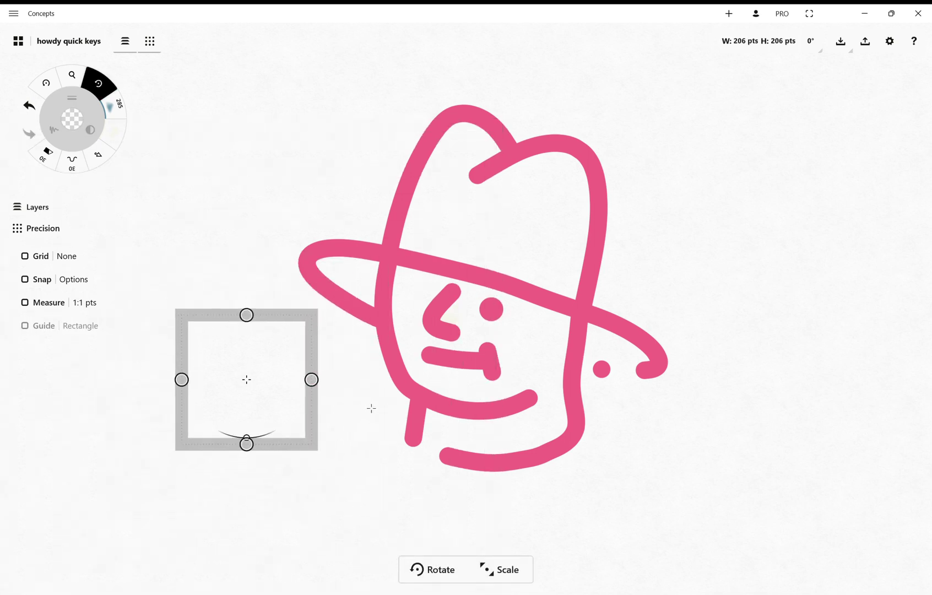
{"action": "mouse_move", "coordinate": [369, 404]}
{"action": "left_mouse_down"}
{"action": "mouse_move", "coordinate": [360, 424]}
{"action": "mouse_move", "coordinate": [314, 404]}
{"action": "left_mouse_up"}
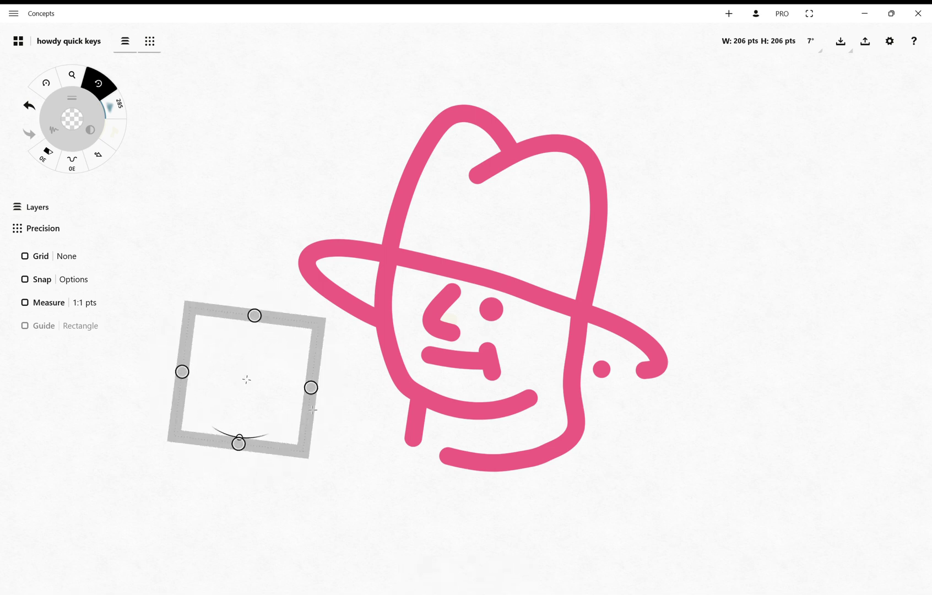
{"action": "key", "text": "1"}
{"action": "mouse_move", "coordinate": [310, 350]}
{"action": "left_mouse_down"}
{"action": "mouse_move", "coordinate": [186, 334]}
{"action": "mouse_move", "coordinate": [313, 349]}
{"action": "left_mouse_up"}
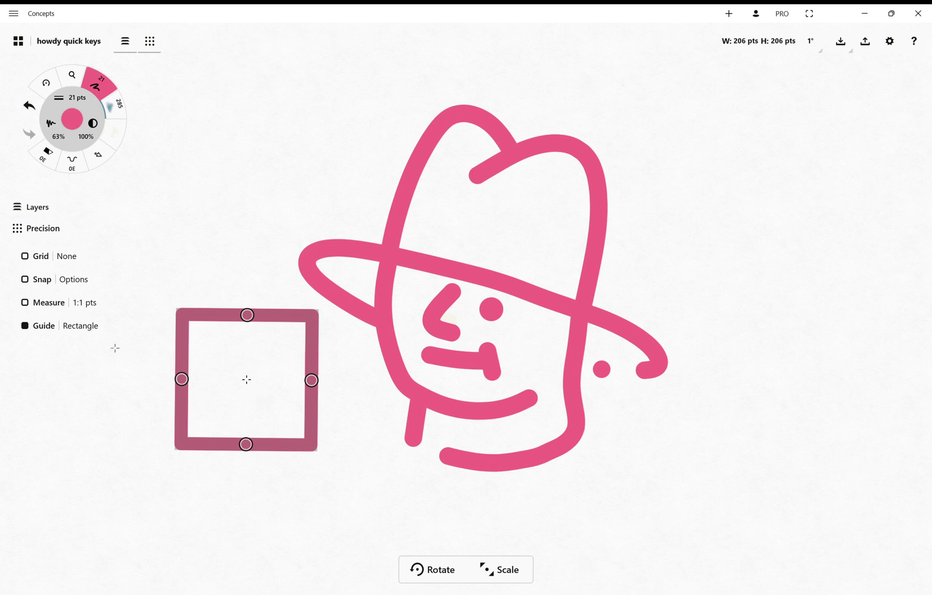
{"action": "left_click", "coordinate": [45, 327]}
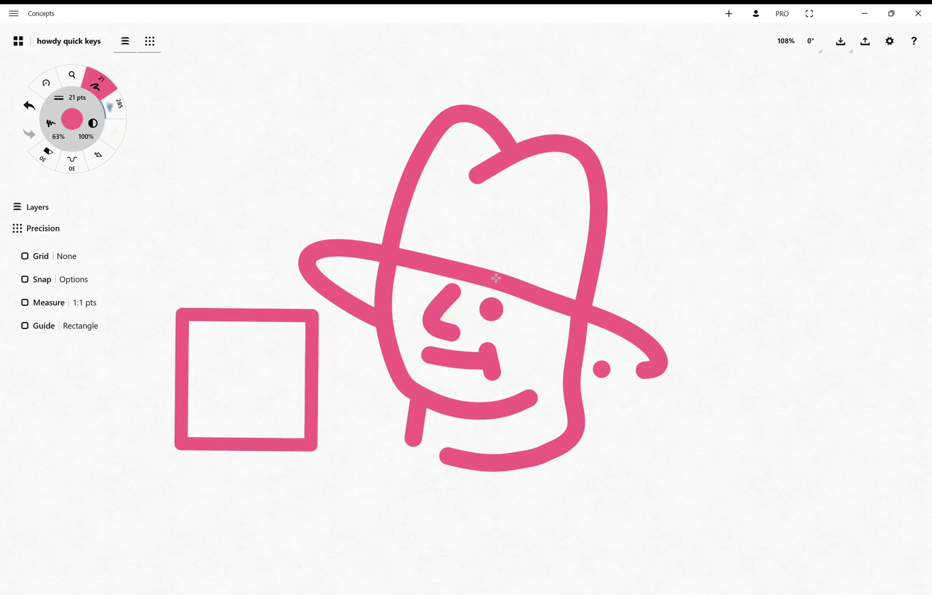